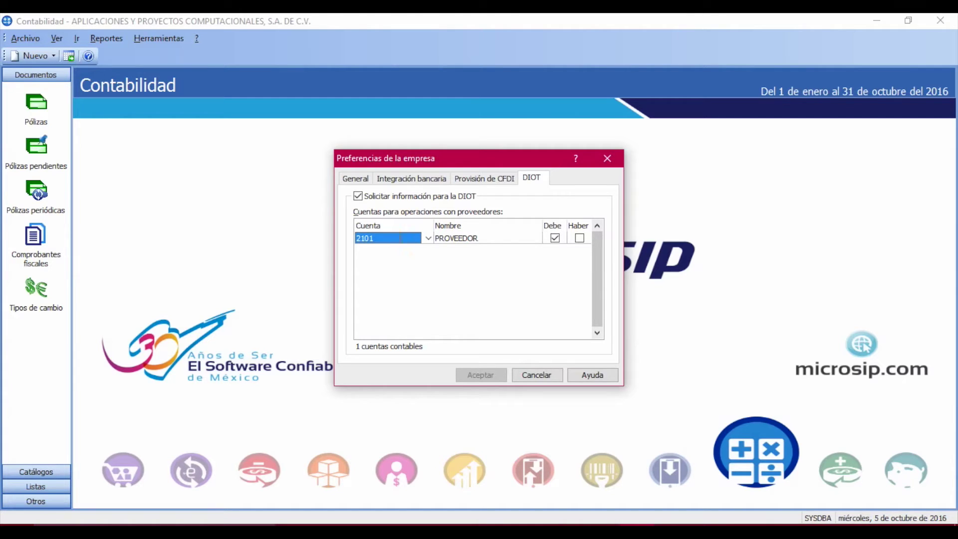
# - Try toggling the Debe and Haber options of supplier account 2101 in the company's DIOT preferences
pyautogui.click(554, 238)
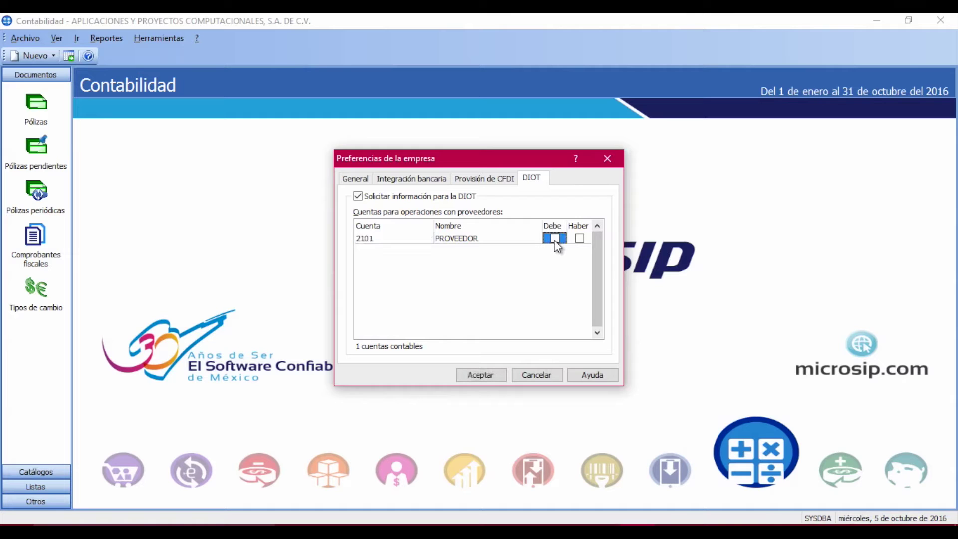
pyautogui.click(554, 239)
pyautogui.click(579, 238)
pyautogui.click(579, 239)
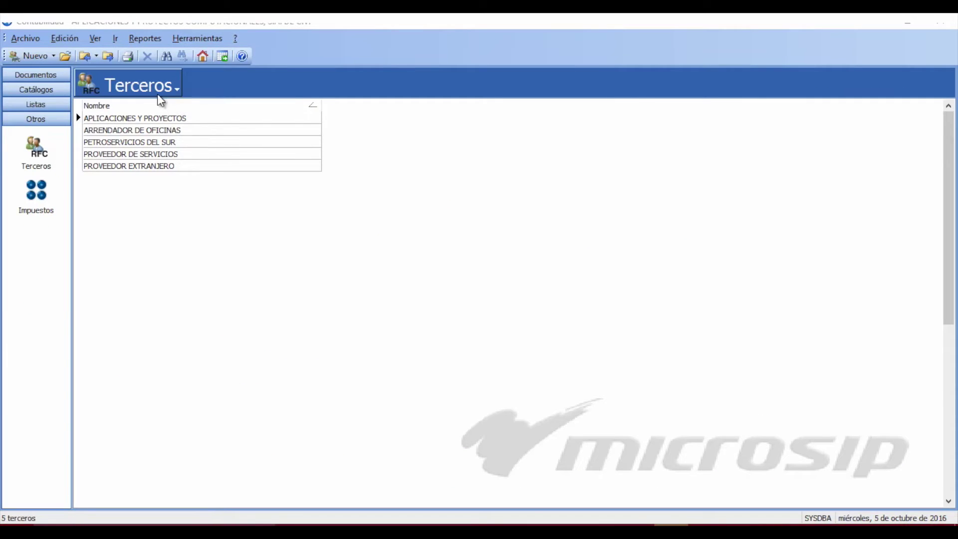
# - Open the third party APLICACIONES Y PROYECTOS, enable editing and show its DIOT information
pyautogui.click(128, 120)
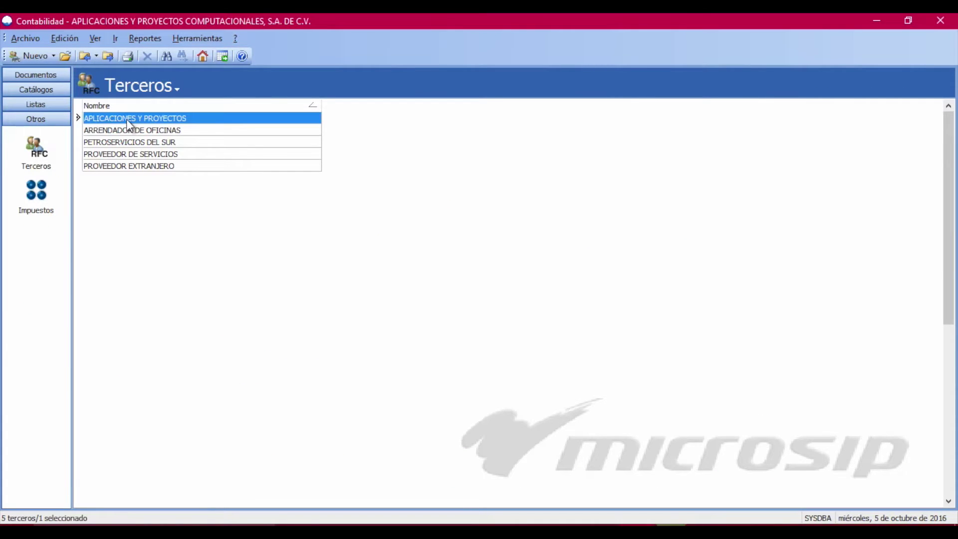
pyautogui.doubleClick(128, 121)
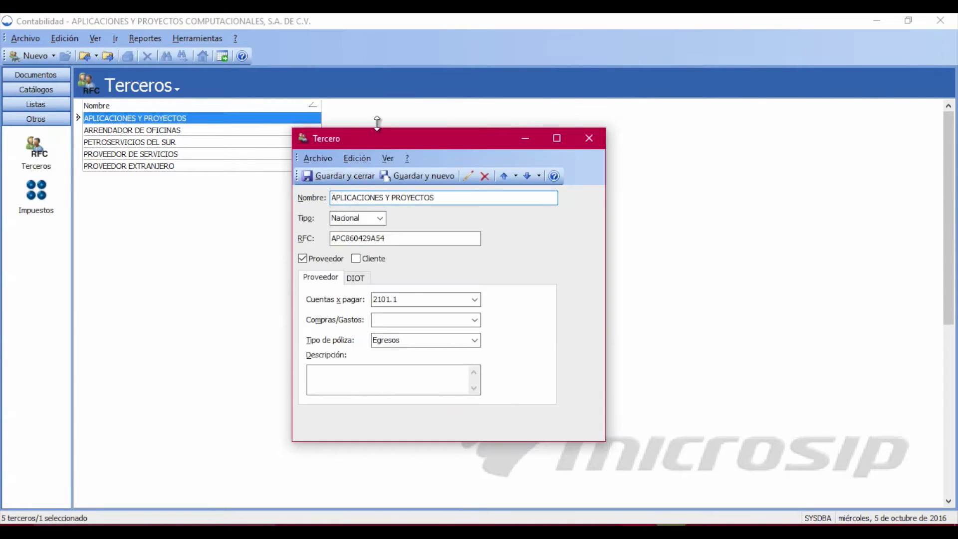
pyautogui.click(468, 178)
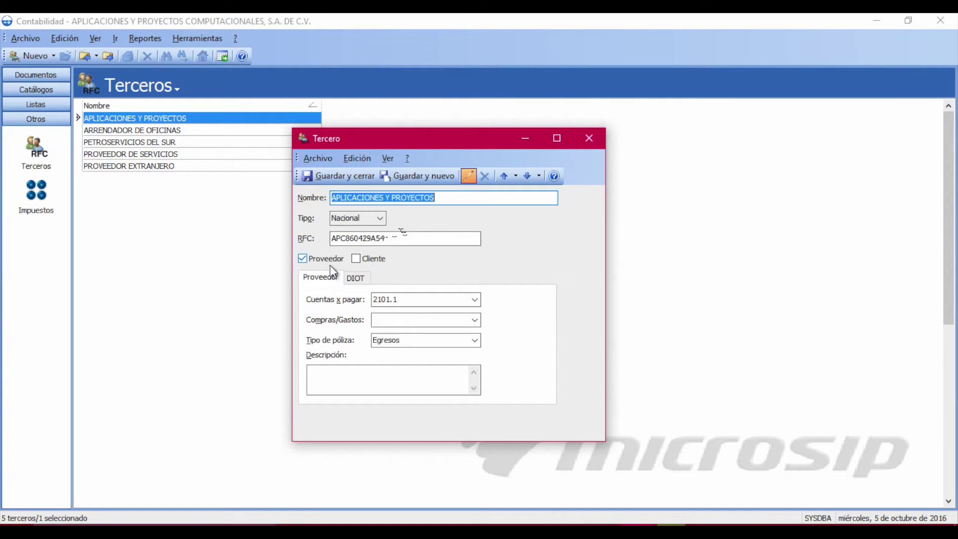
pyautogui.click(356, 280)
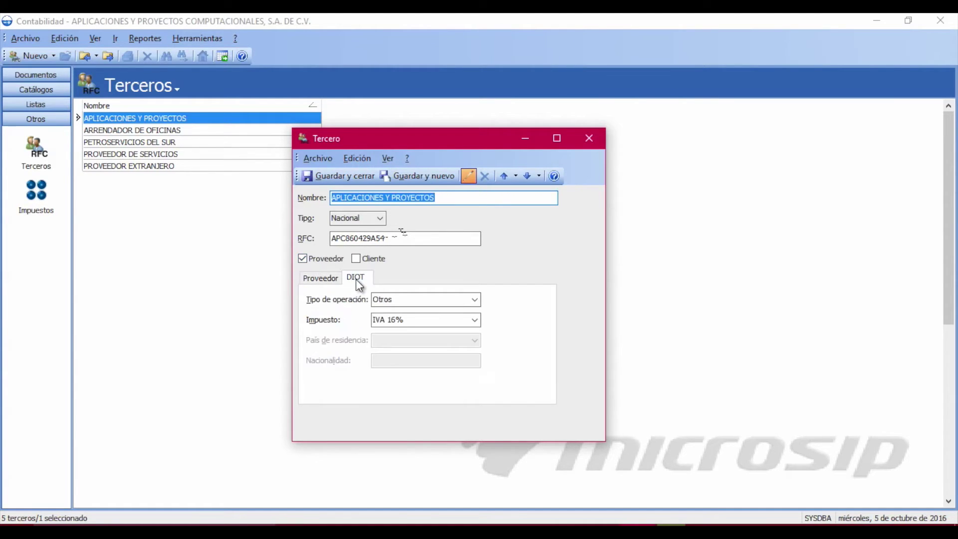
# - Check the operation type and tax choices for the third party's DIOT data, and save and close the record
pyautogui.click(475, 300)
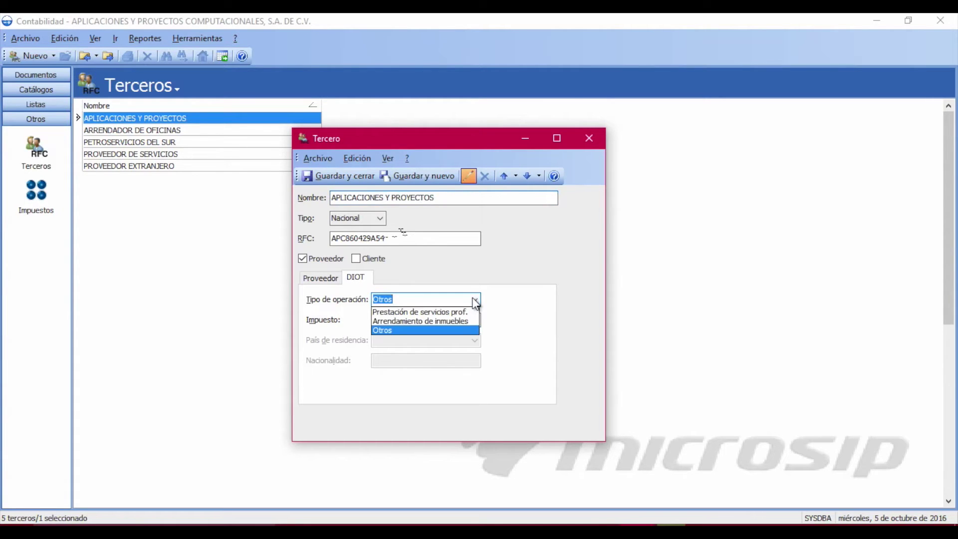
pyautogui.click(476, 301)
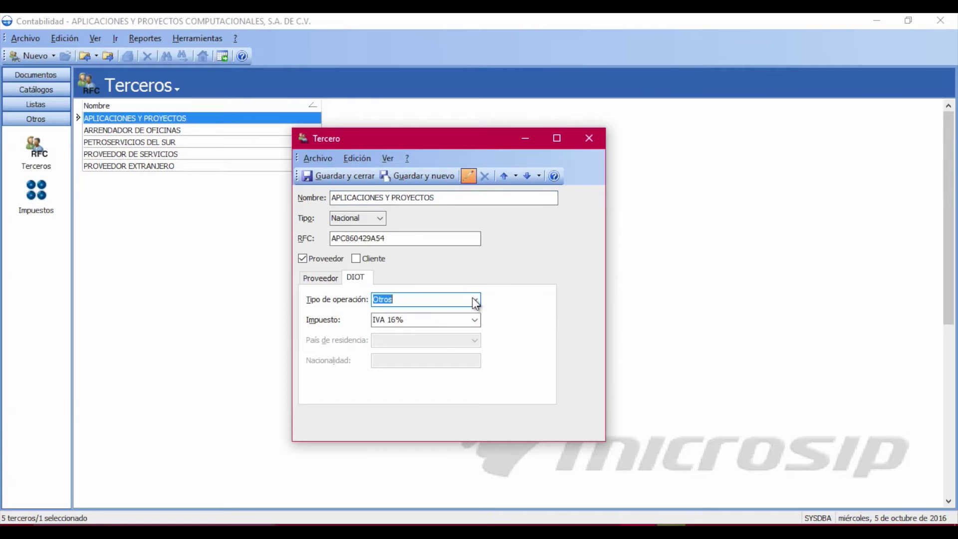
pyautogui.click(475, 320)
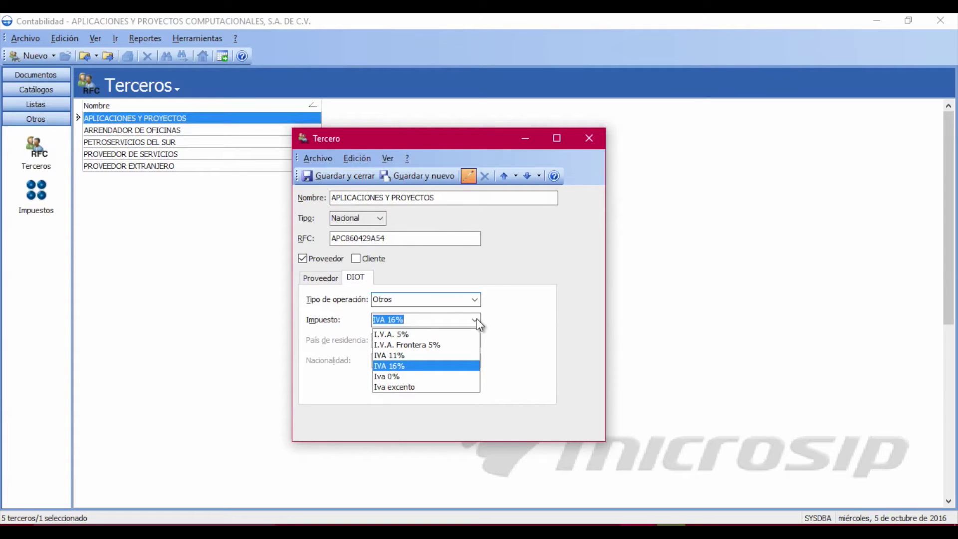
pyautogui.click(477, 321)
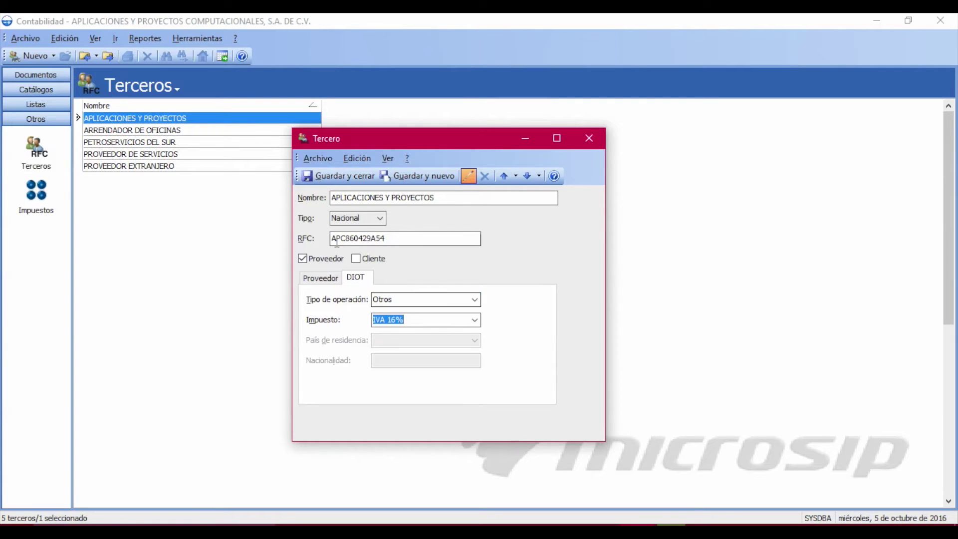
pyautogui.click(352, 184)
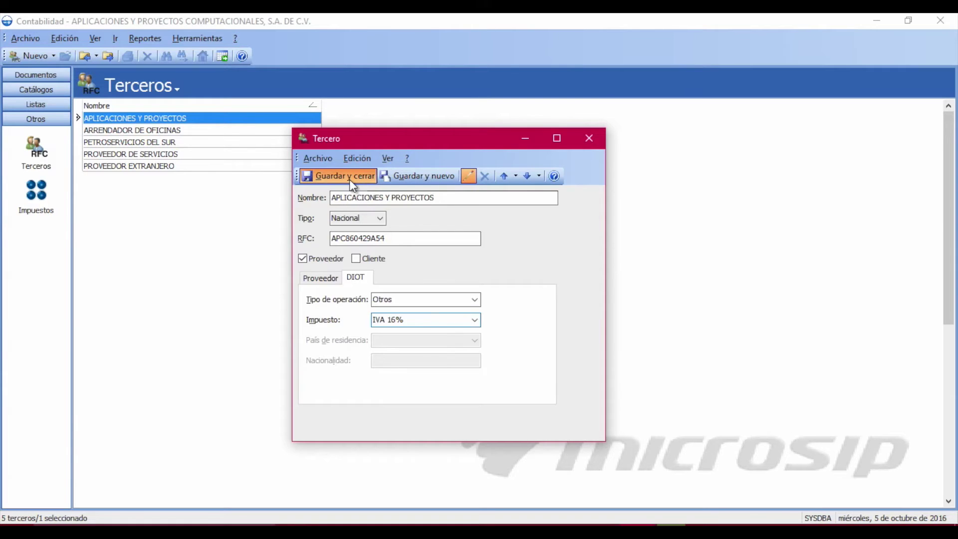
# - Open the third party record PROVEEDOR EXTRANJERO
pyautogui.click(232, 166)
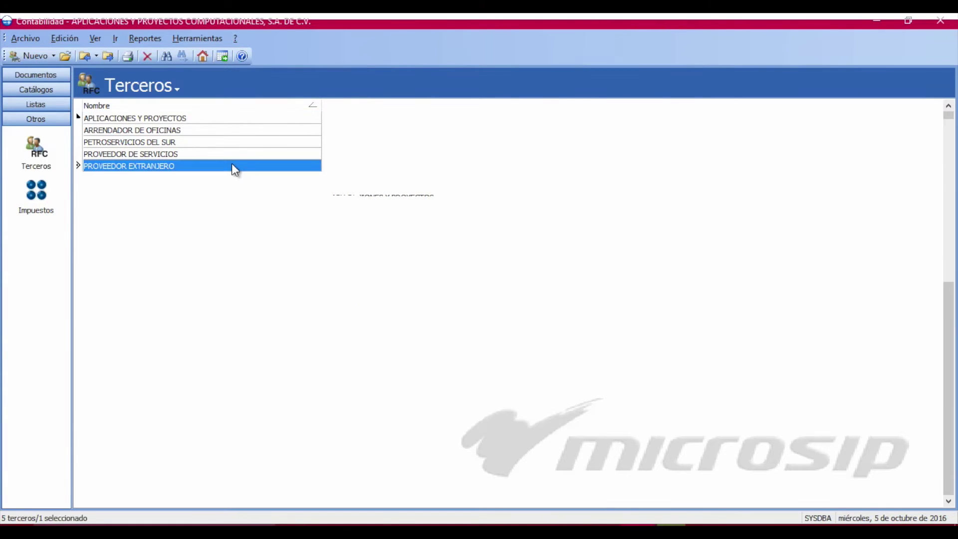
pyautogui.doubleClick(232, 166)
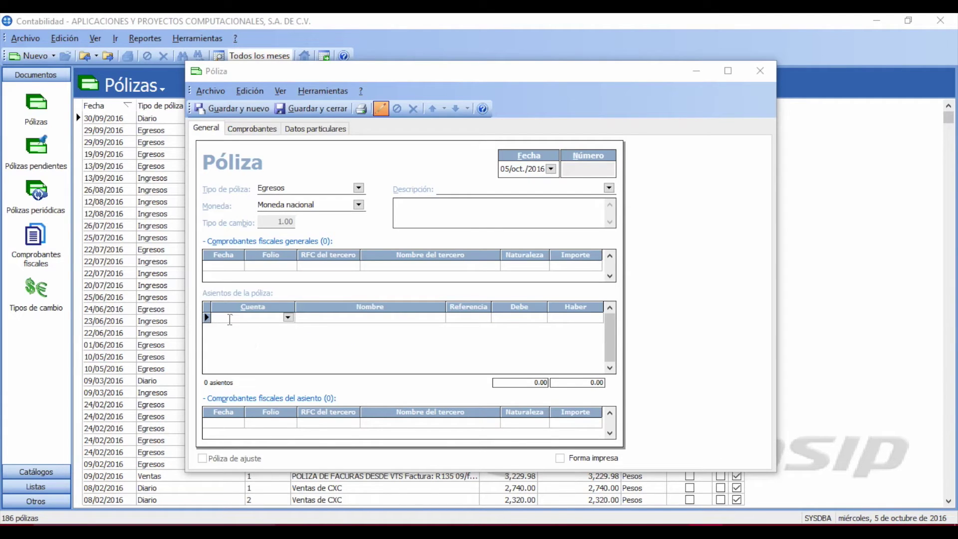
# - Enter a line for account 2101.1 in the new Egresos póliza with reference ch123 and a debit of 1160
pyautogui.click(229, 320)
pyautogui.write('2101.1')
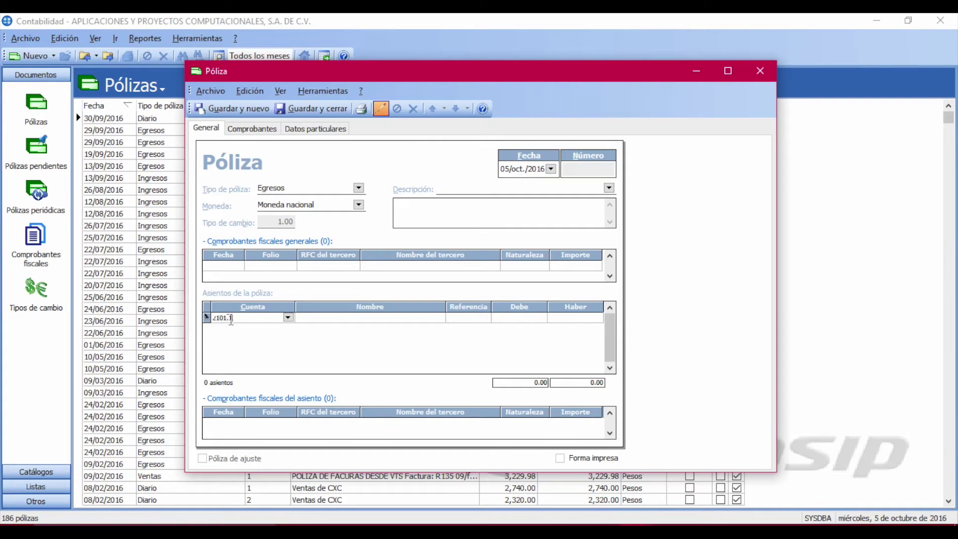
pyautogui.press('Return')
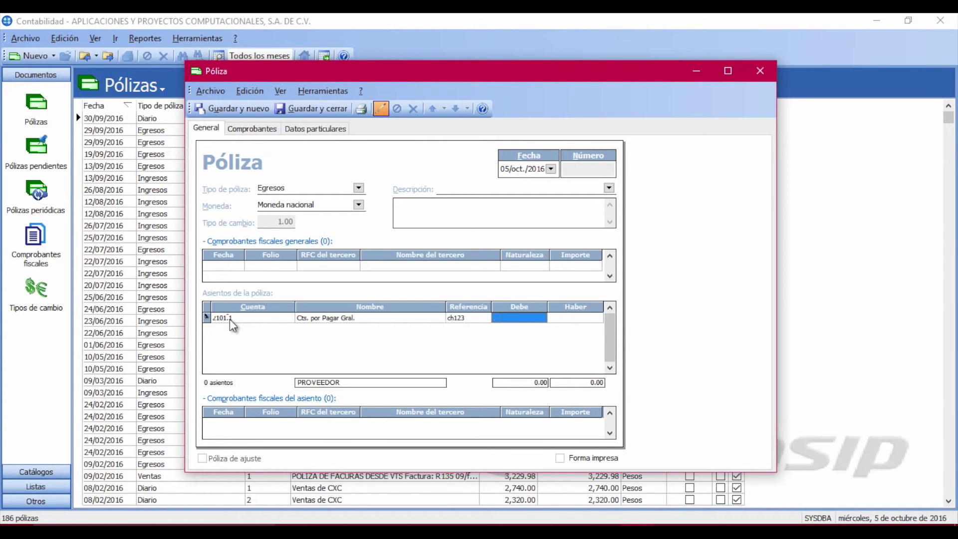
pyautogui.write('1160')
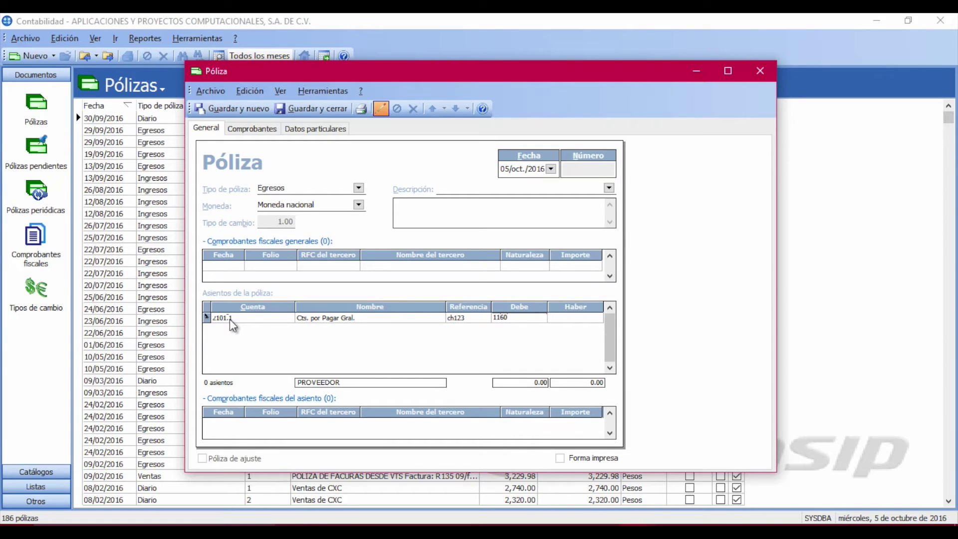
pyautogui.press('Return')
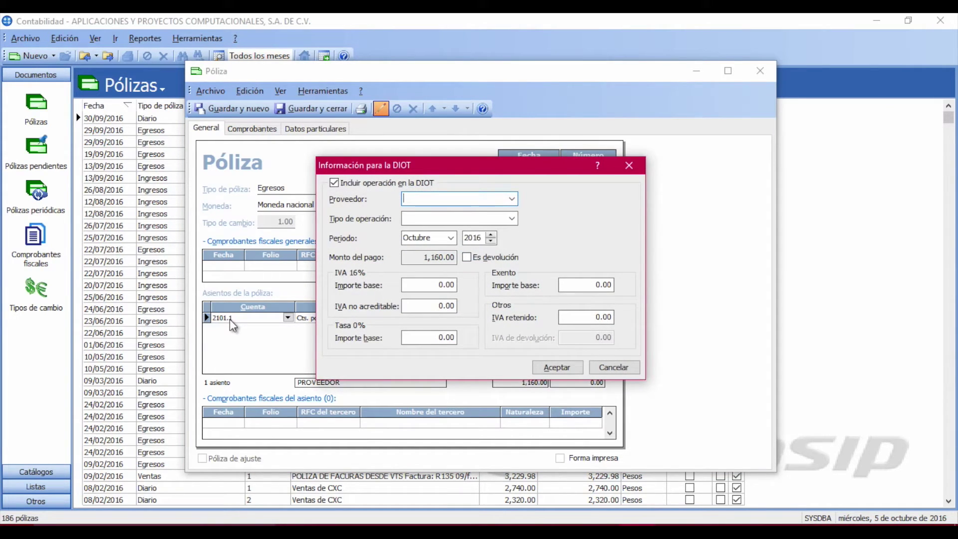
# - Complete the entry's DIOT information with supplier APLICACIONES Y PROYECTOS and operation type Otros
pyautogui.click(513, 200)
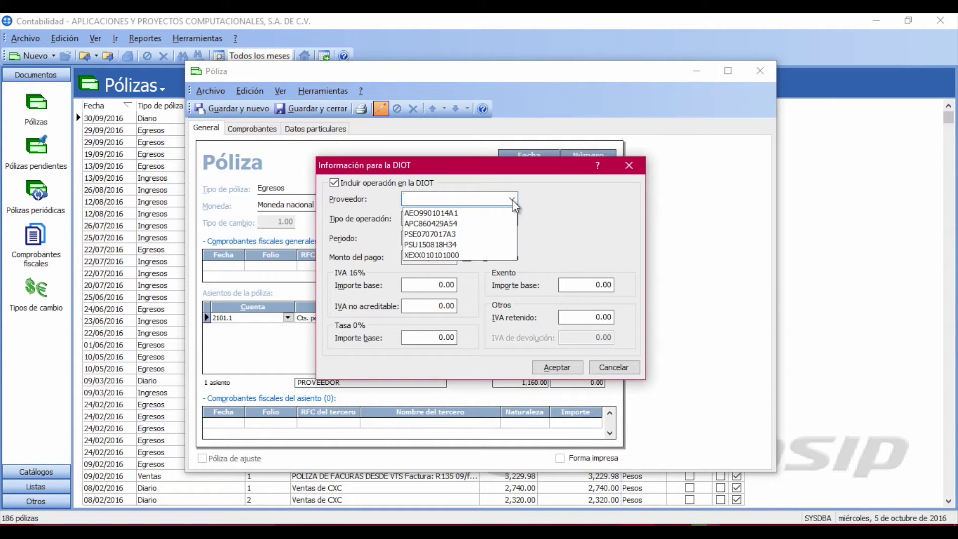
pyautogui.click(446, 224)
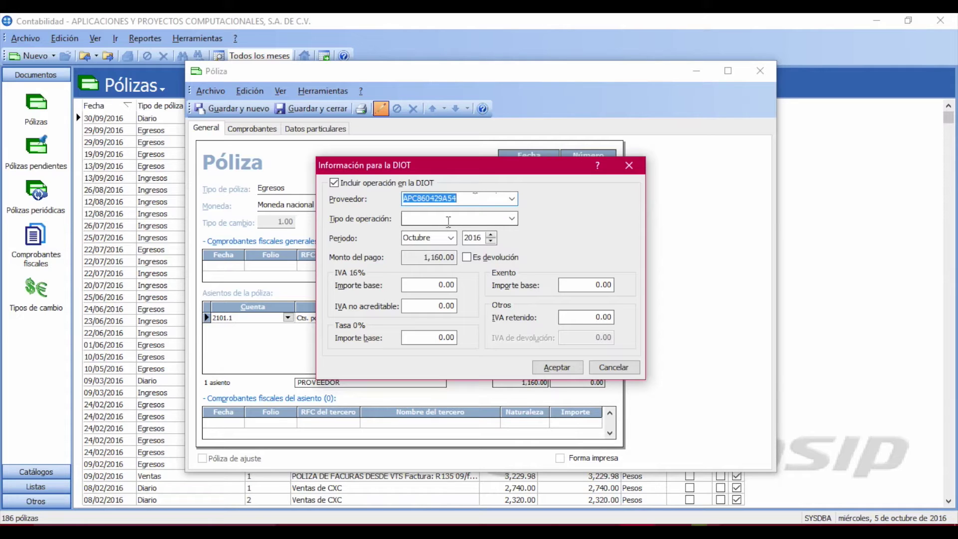
pyautogui.press('Tab')
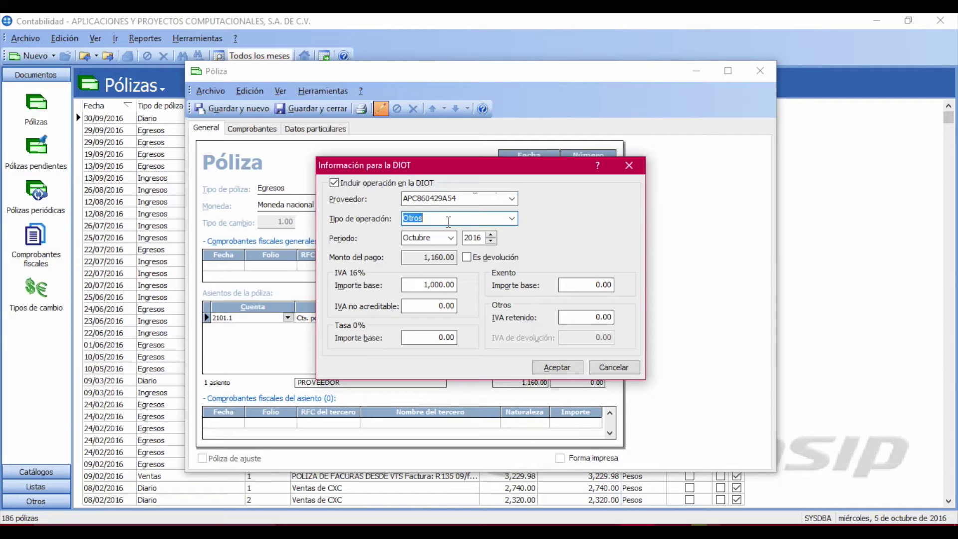
pyautogui.click(511, 219)
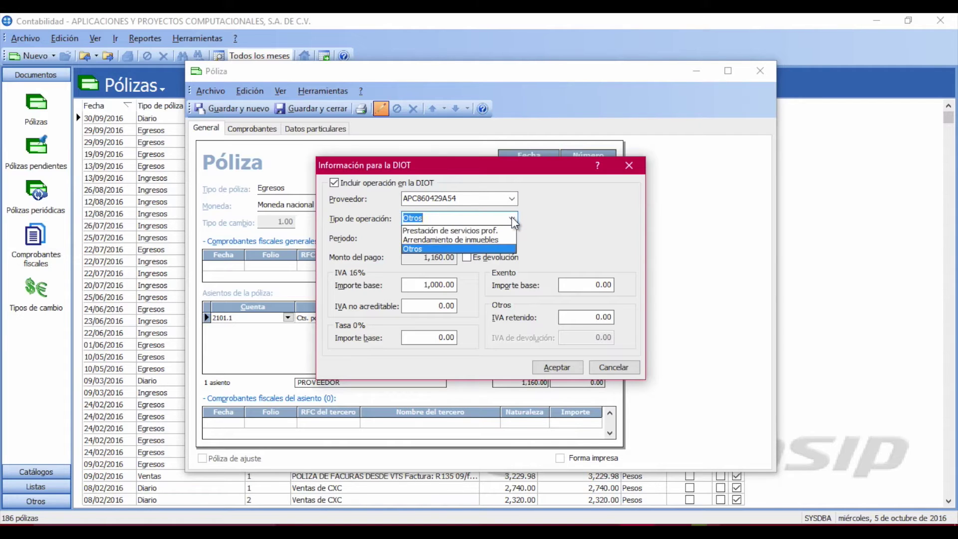
pyautogui.click(513, 219)
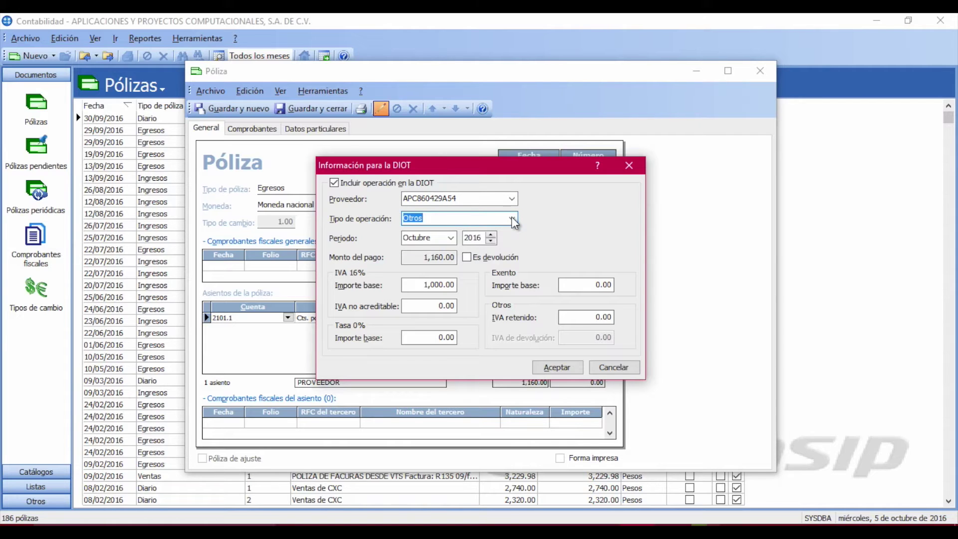
pyautogui.press('Tab')
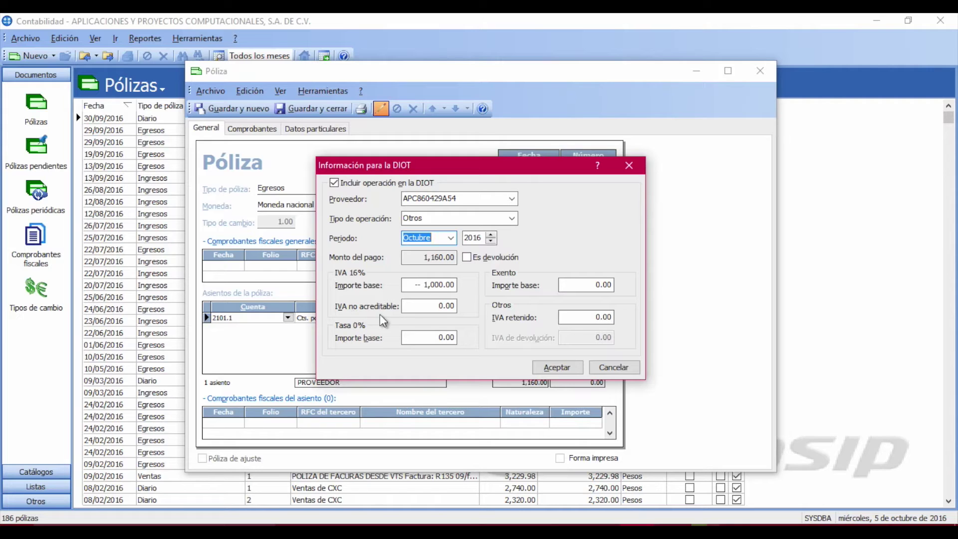
pyautogui.click(424, 308)
pyautogui.press('Return')
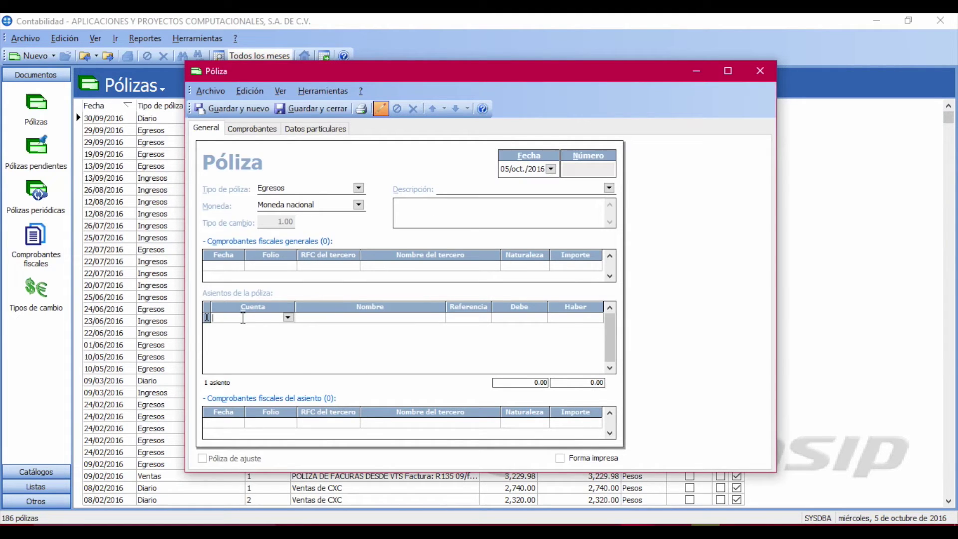
# - Enter a line for account 2102 ACREEDORES with reference 133 and a debit of 1160
pyautogui.write('2102')
pyautogui.press('Return')
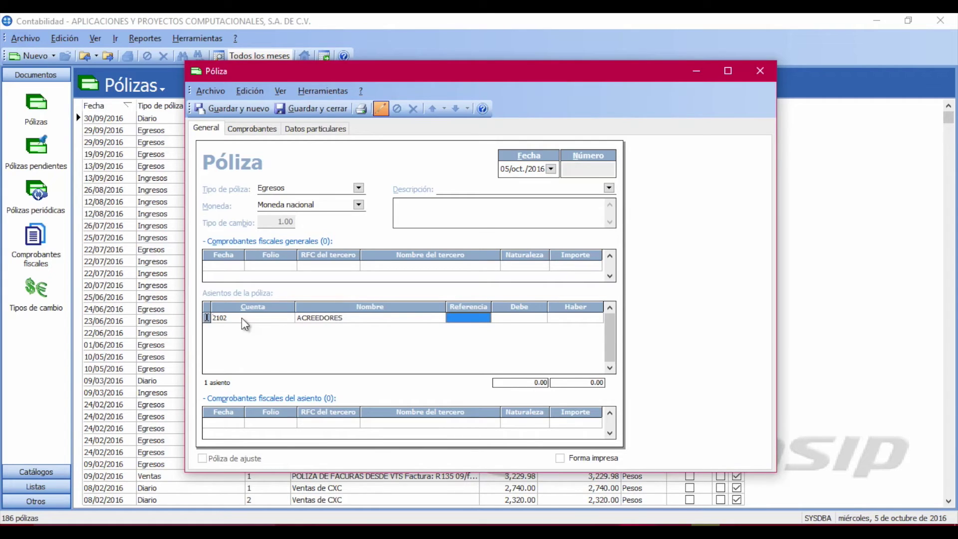
pyautogui.write('133')
pyautogui.press('Return')
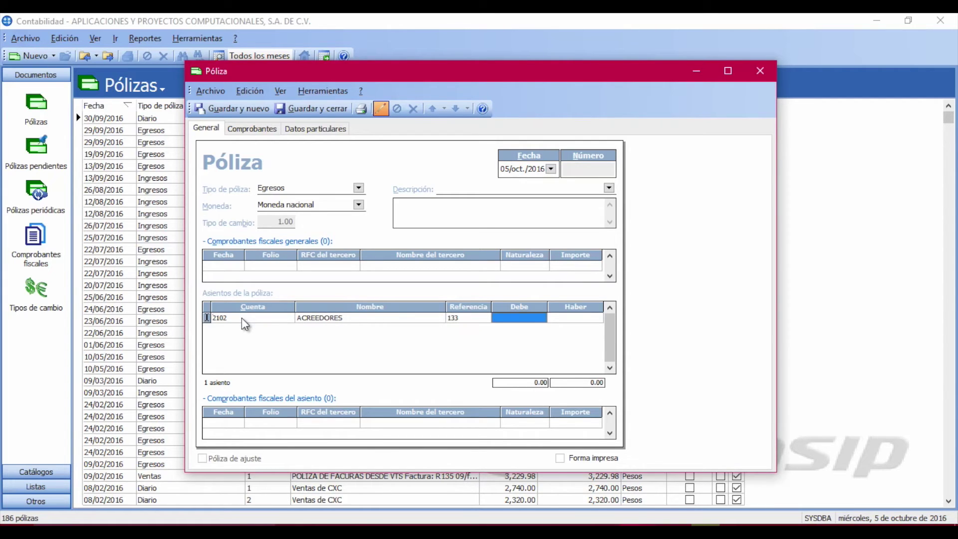
pyautogui.write('1160')
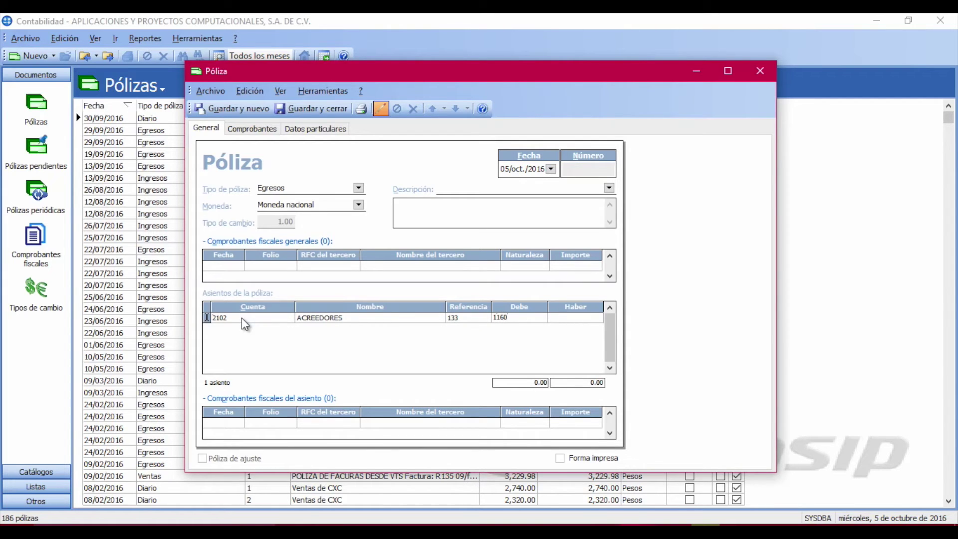
pyautogui.press('Return')
# - Open the DIOT information for the 2102 entry and assign supplier APLICACIONES Y PROYECTOS with operation type Otros
pyautogui.click(510, 319)
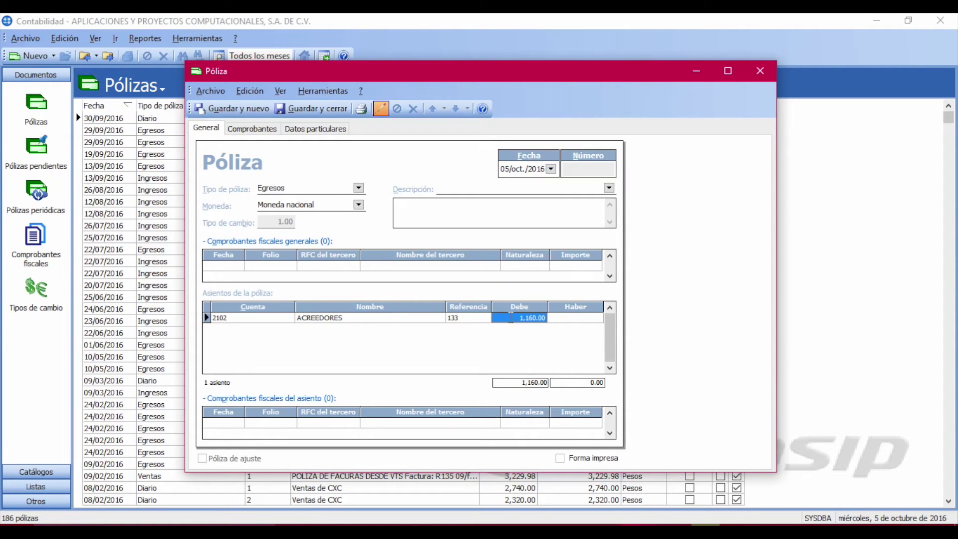
pyautogui.rightClick(503, 312)
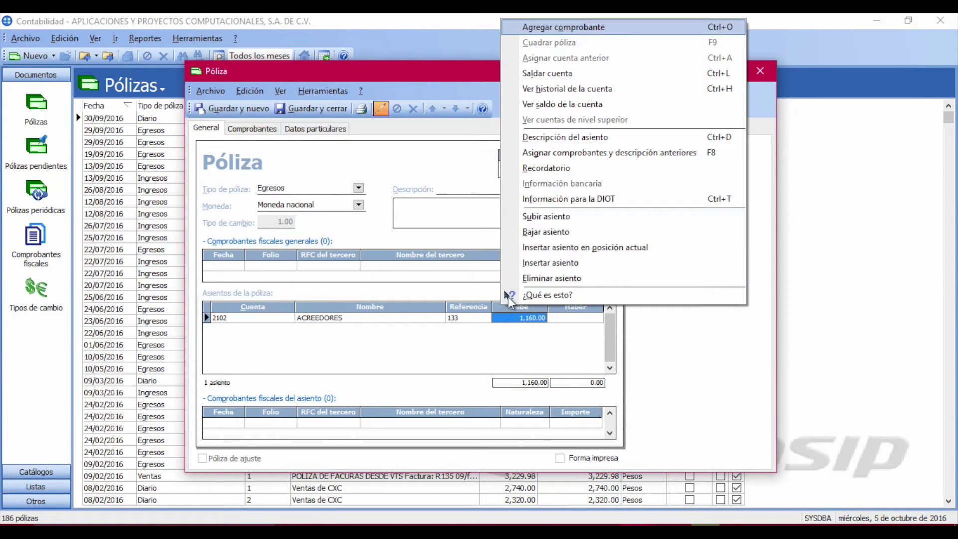
pyautogui.click(542, 199)
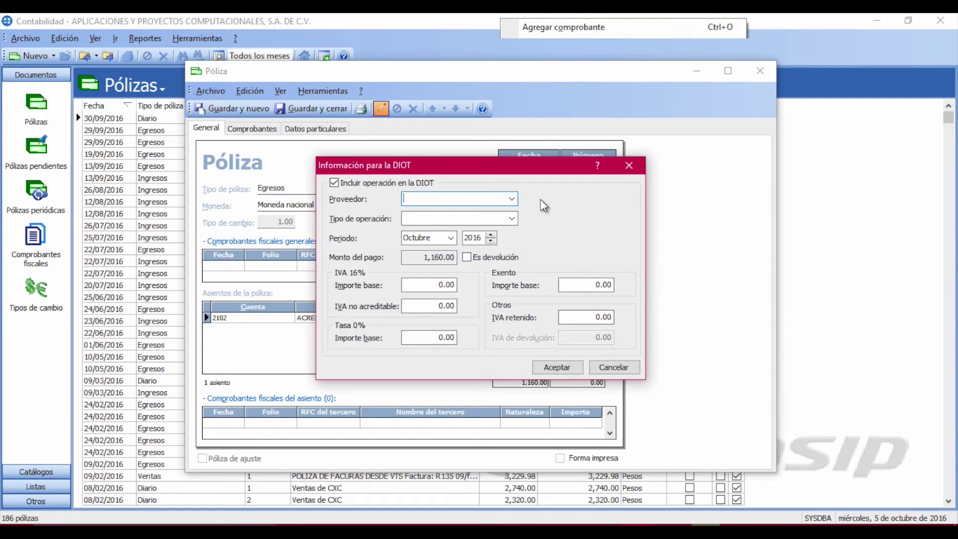
pyautogui.click(511, 199)
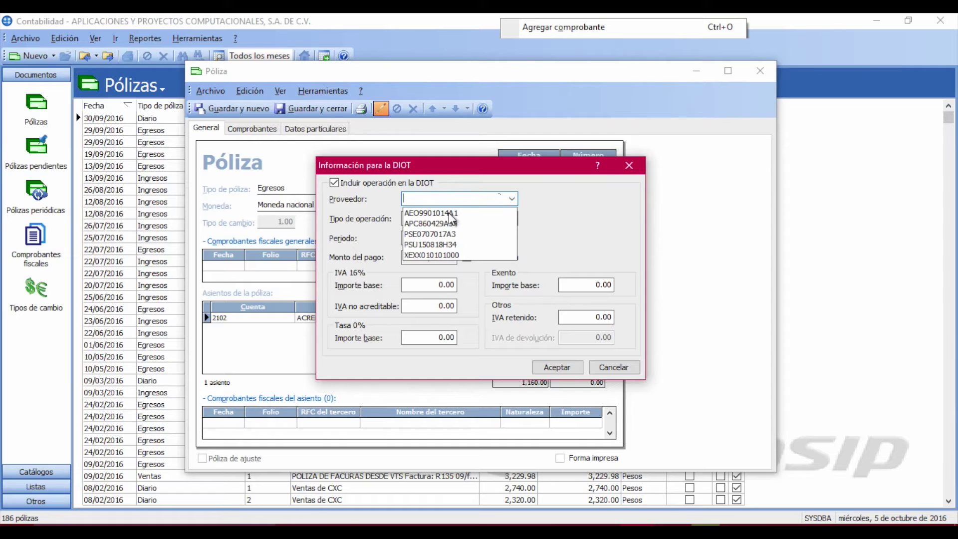
pyautogui.click(431, 223)
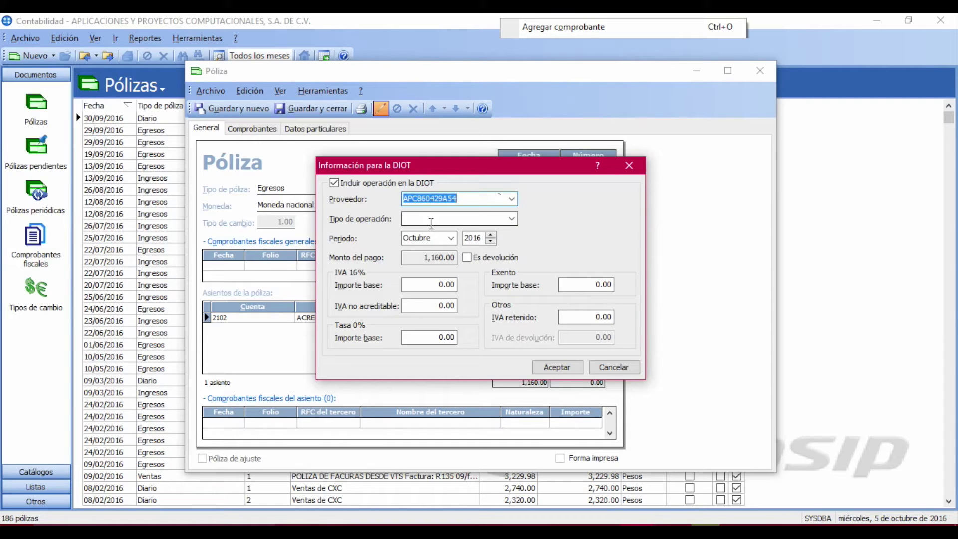
pyautogui.press('Tab')
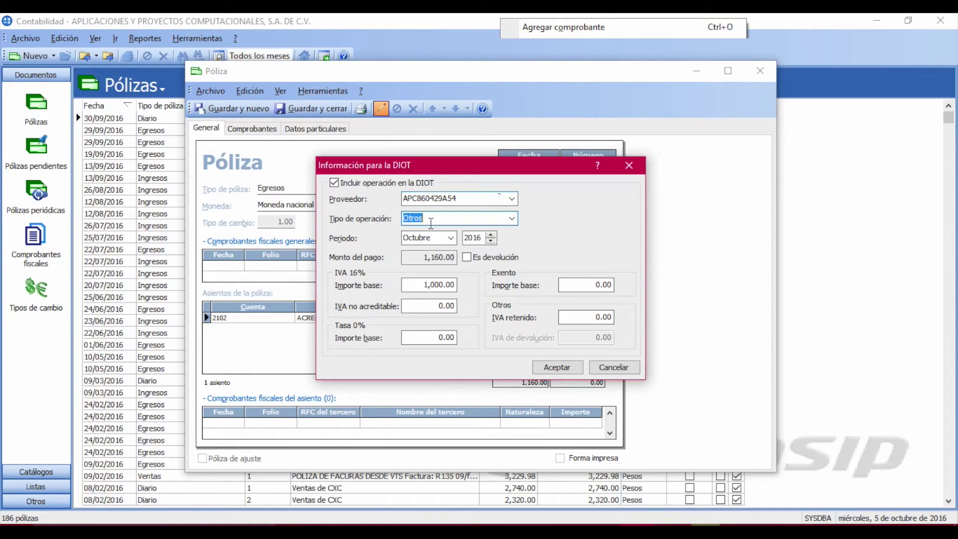
pyautogui.press('Tab')
pyautogui.press('Tab')
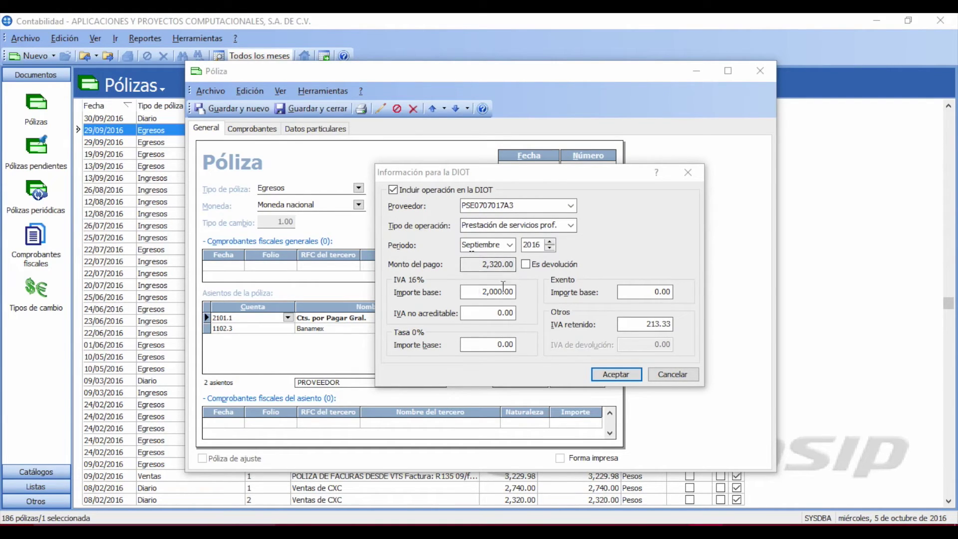
# - Examine the IVA 16% base and retained IVA of the professional services payment, and the IVA de devolución of the return
pyautogui.click(472, 292)
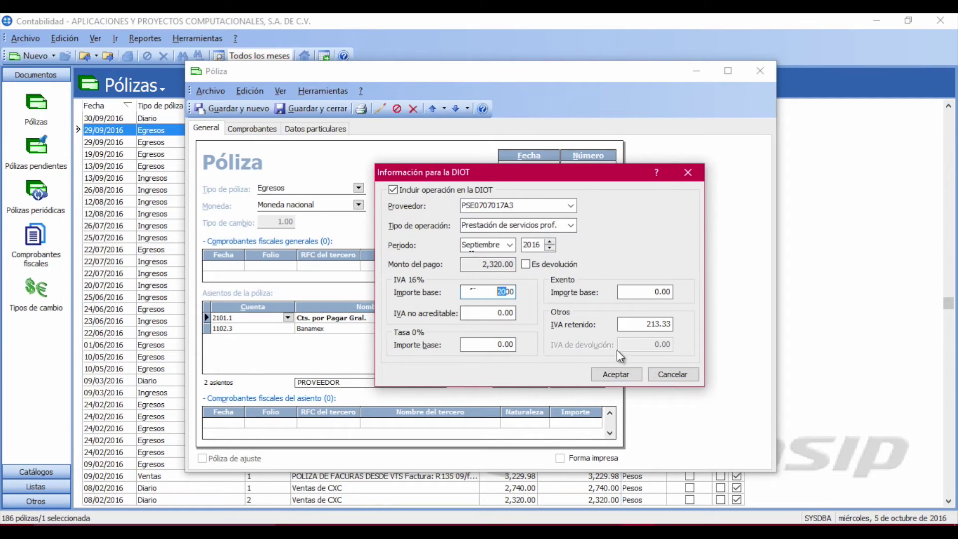
pyautogui.moveTo(657, 325); pyautogui.dragTo(622, 325)
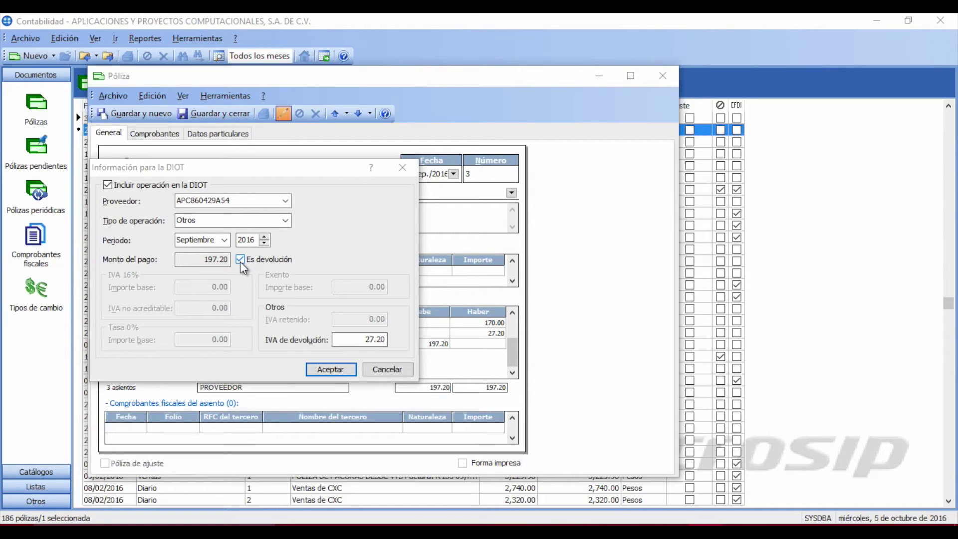
pyautogui.click(353, 343)
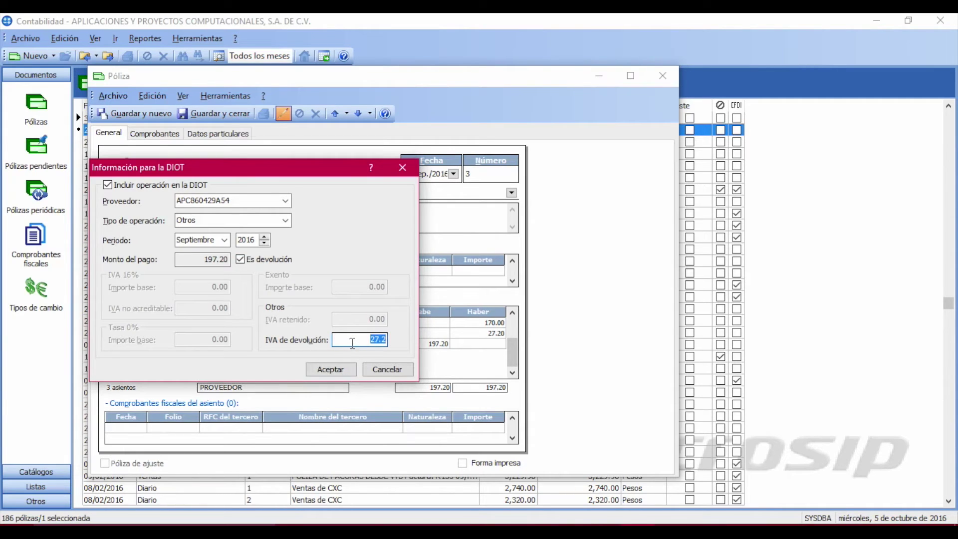